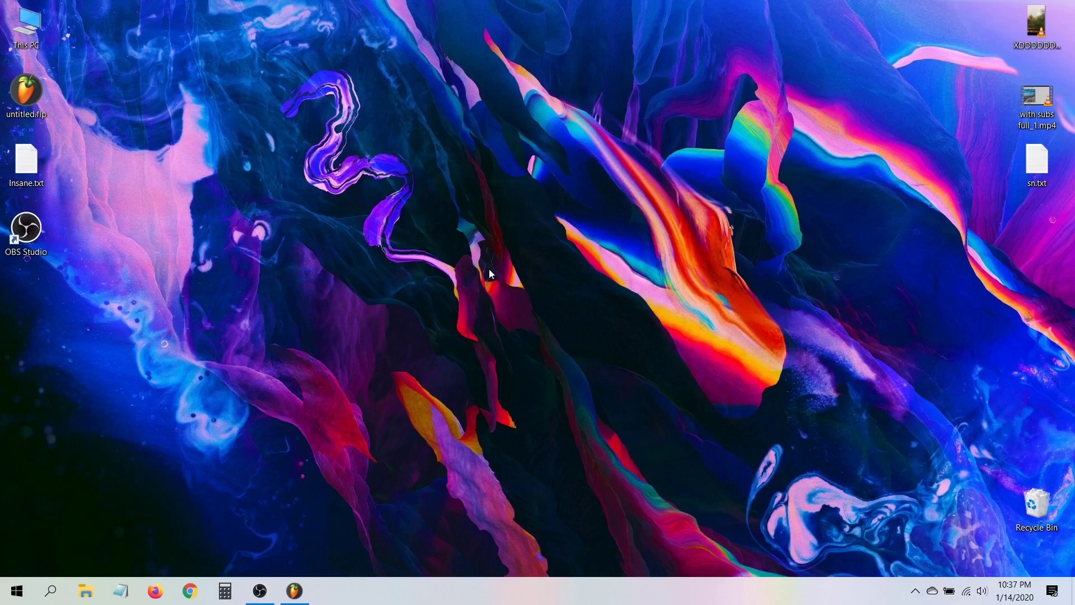
# - Open the recorded REC clip's sample settings and send it to the Edison audio editor
pyautogui.click(293, 591)
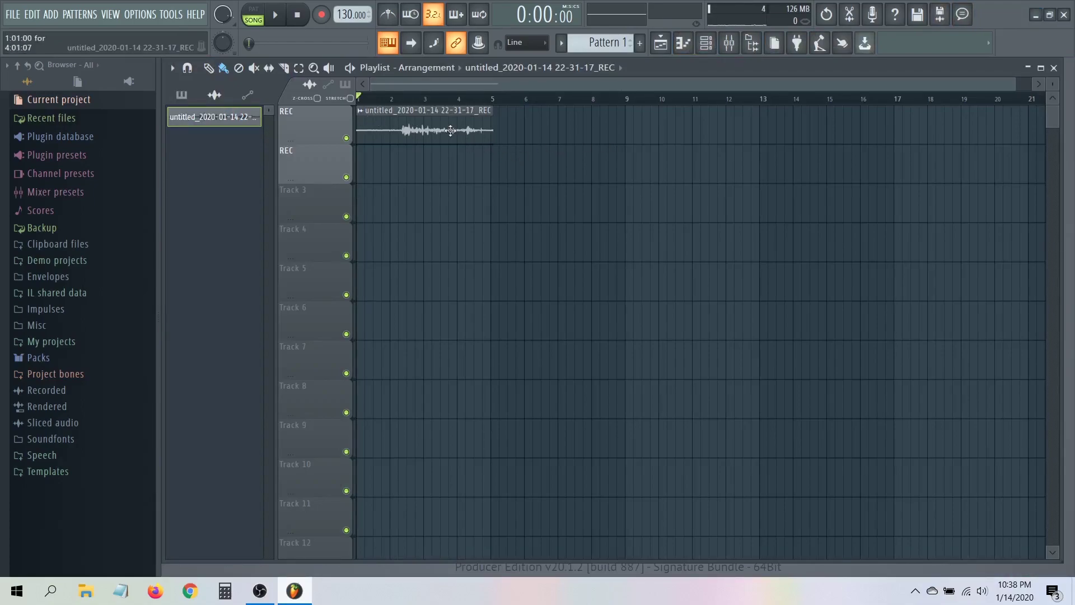
pyautogui.moveTo(452, 131); pyautogui.dragTo(451, 131)
pyautogui.doubleClick(412, 133)
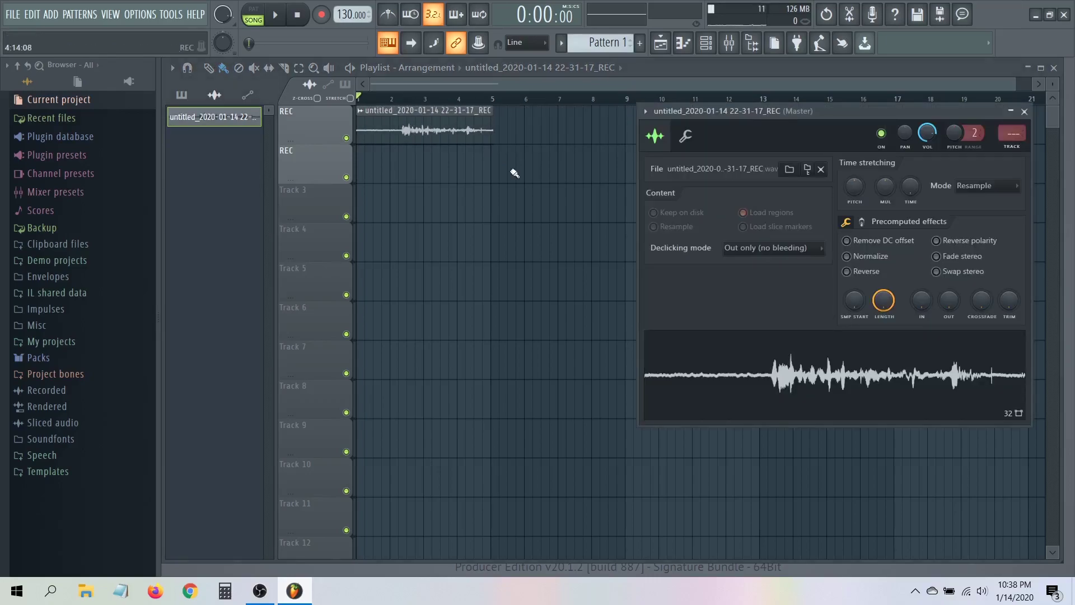
pyautogui.moveTo(711, 111); pyautogui.dragTo(663, 72)
pyautogui.rightClick(694, 320)
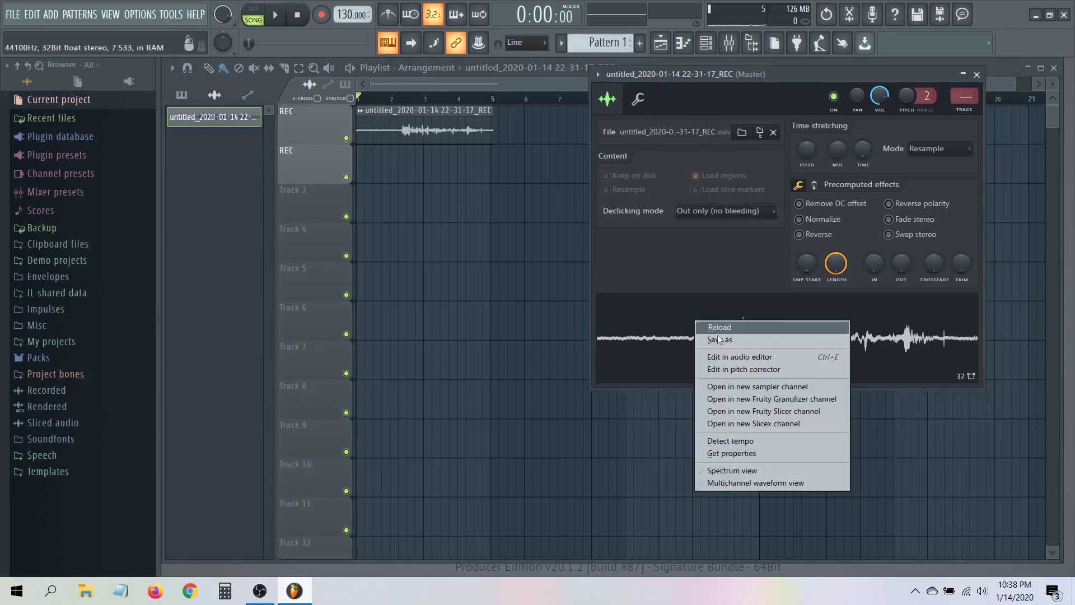
pyautogui.click(736, 357)
# - Mark the noise-only stretch from 0:713 to 2:019, preview it, and refine its edges
pyautogui.moveTo(568, 139); pyautogui.dragTo(529, 82)
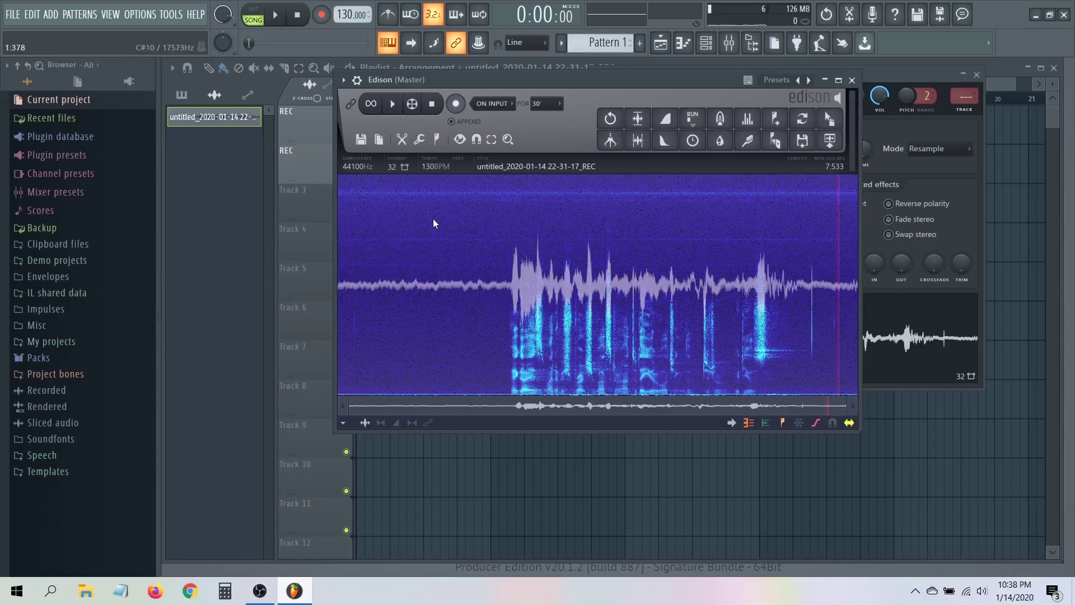
pyautogui.moveTo(385, 283); pyautogui.dragTo(484, 277)
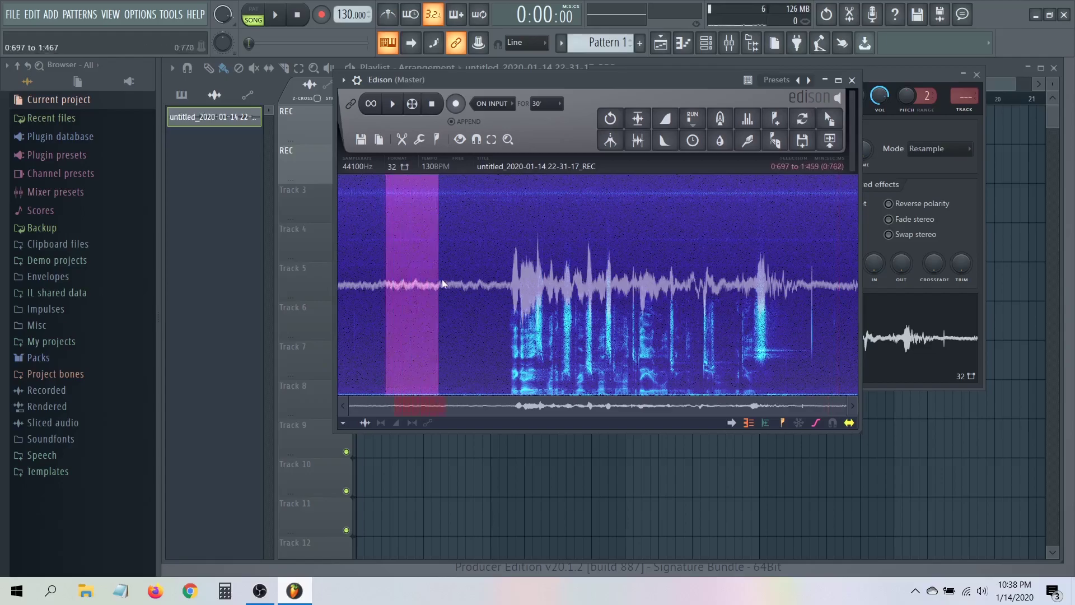
pyautogui.click(393, 104)
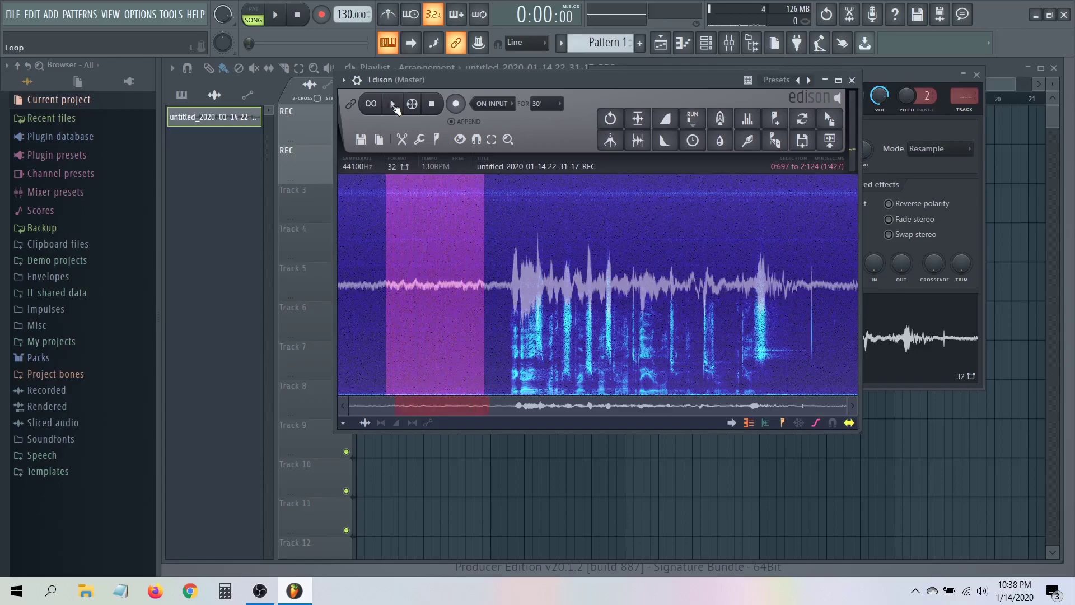
pyautogui.moveTo(388, 298)
pyautogui.mouseDown()
pyautogui.moveTo(452, 294)
pyautogui.moveTo(389, 304)
pyautogui.mouseUp()
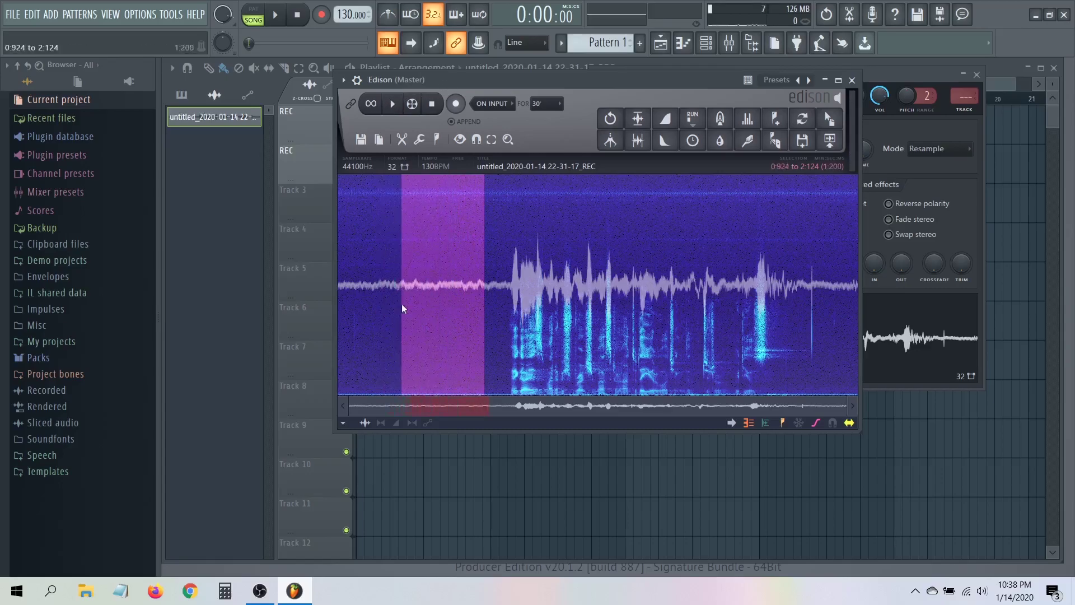
pyautogui.moveTo(484, 290); pyautogui.dragTo(477, 290)
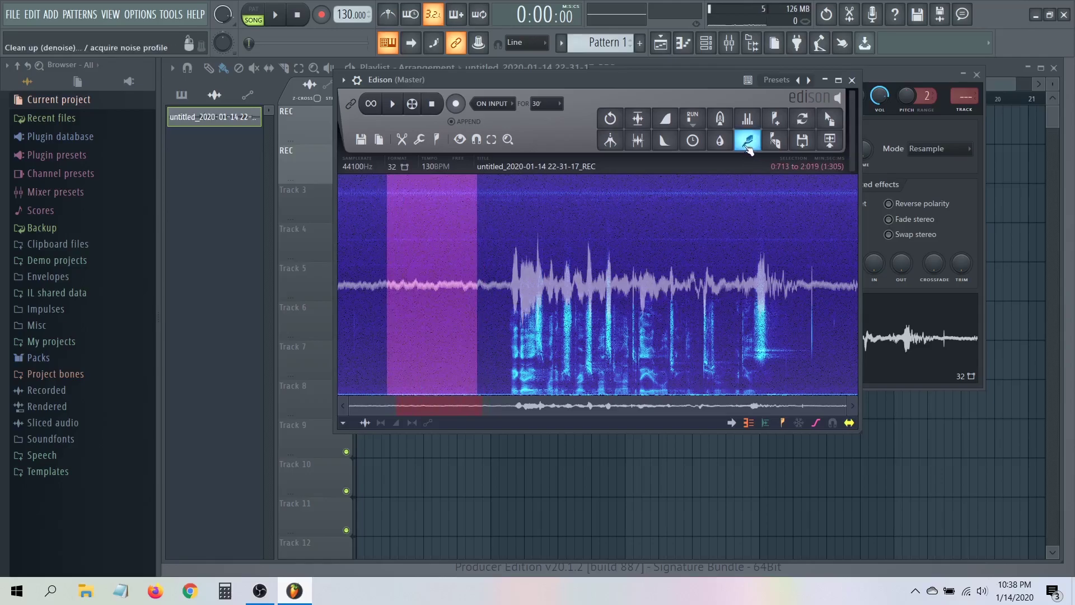
# - Acquire a noise profile with the Clean up tool, then select the whole waveform
pyautogui.rightClick(749, 145)
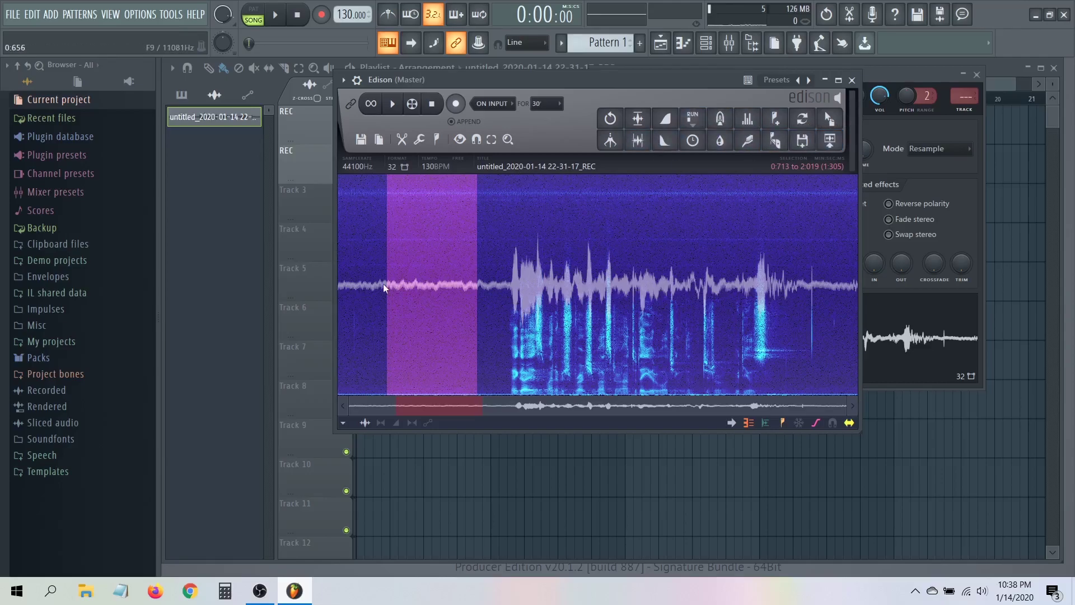
pyautogui.moveTo(388, 283); pyautogui.dragTo(930, 308)
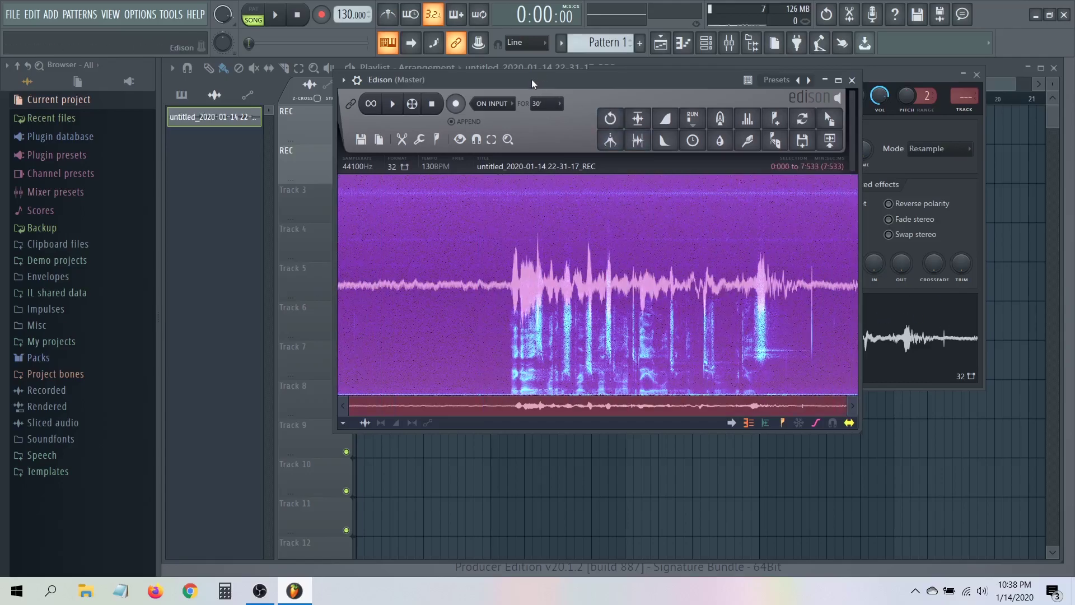
# - Apply Clean up (denoise) with default settings to the whole recording
pyautogui.click(747, 139)
pyautogui.moveTo(619, 69); pyautogui.dragTo(410, 114)
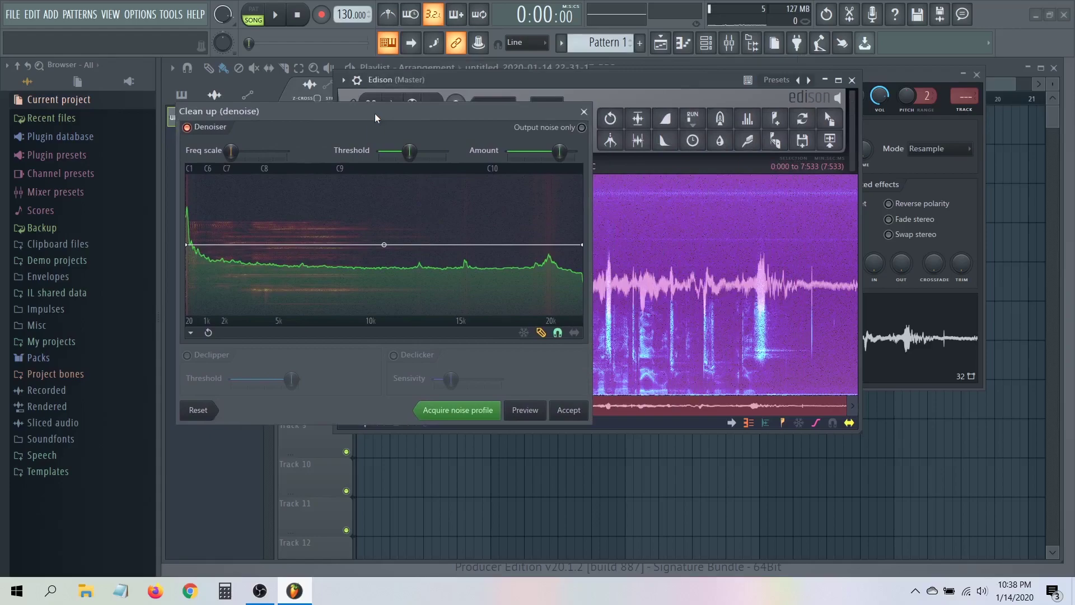
pyautogui.moveTo(327, 109); pyautogui.dragTo(464, 76)
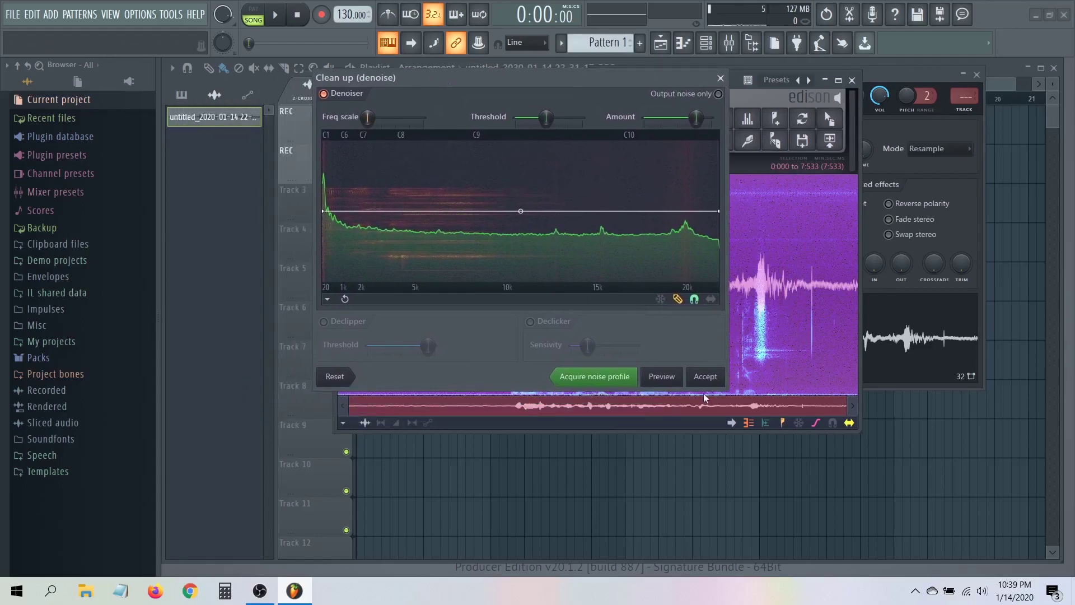
pyautogui.click(706, 377)
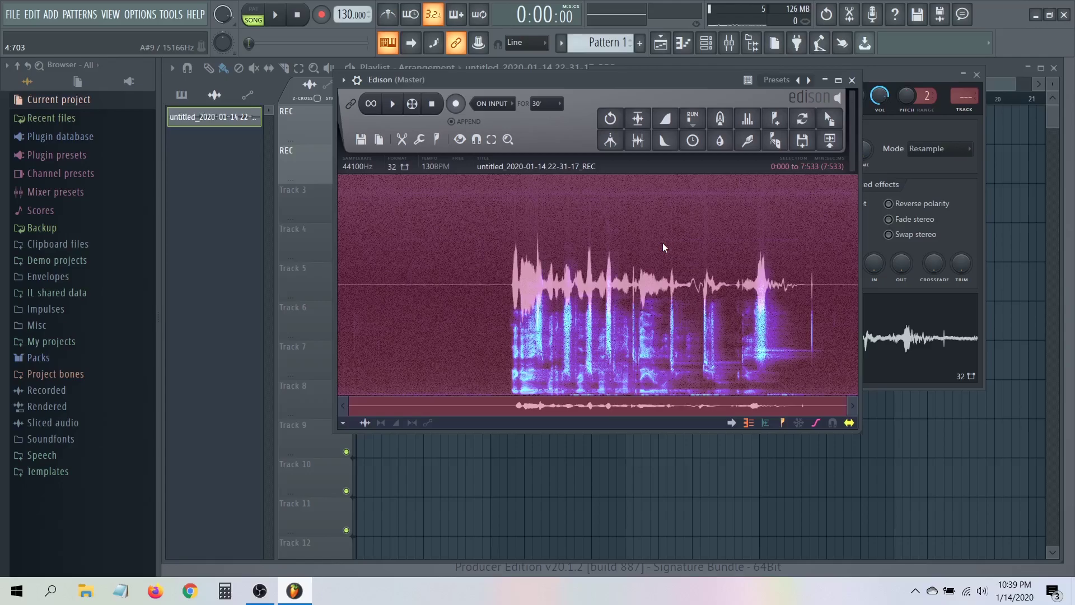
# - Save the denoised audio to the Desktop as the REC_2 wav file
pyautogui.moveTo(551, 80); pyautogui.dragTo(569, 79)
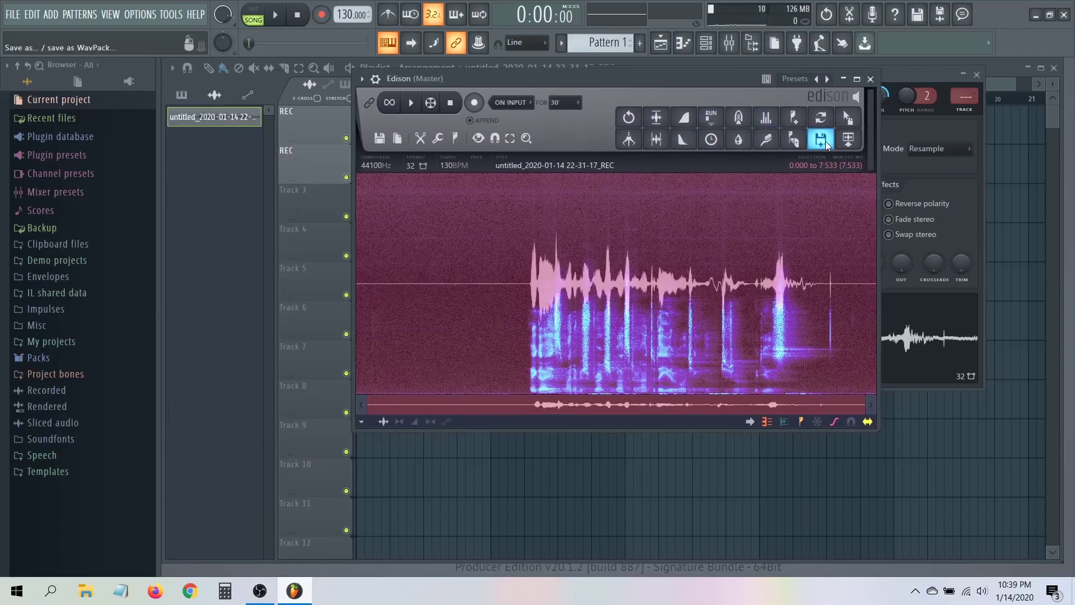
pyautogui.click(826, 142)
pyautogui.click(145, 335)
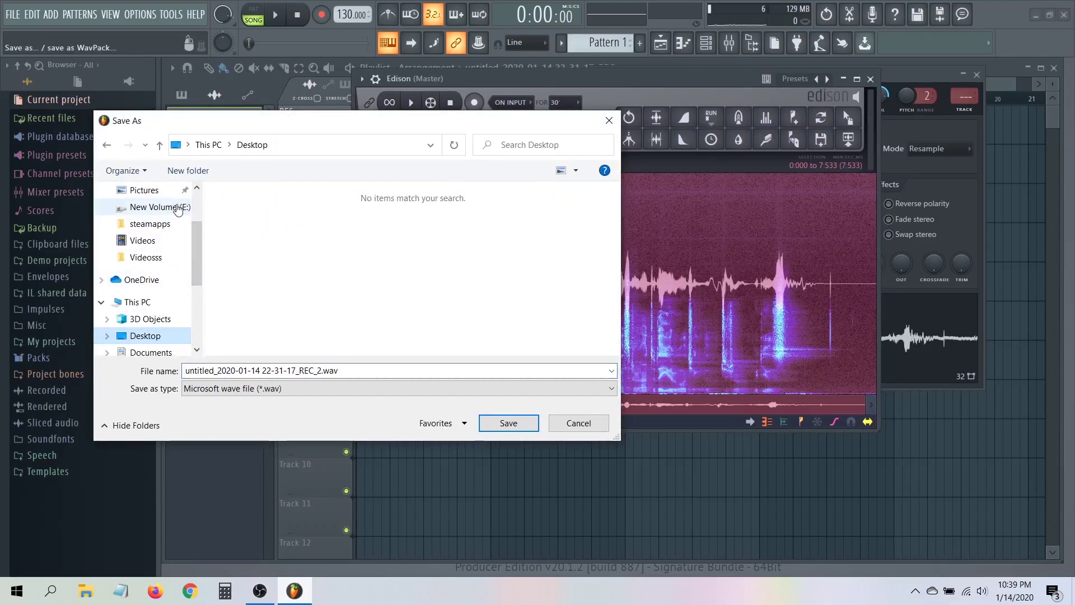
pyautogui.moveTo(391, 123); pyautogui.dragTo(423, 37)
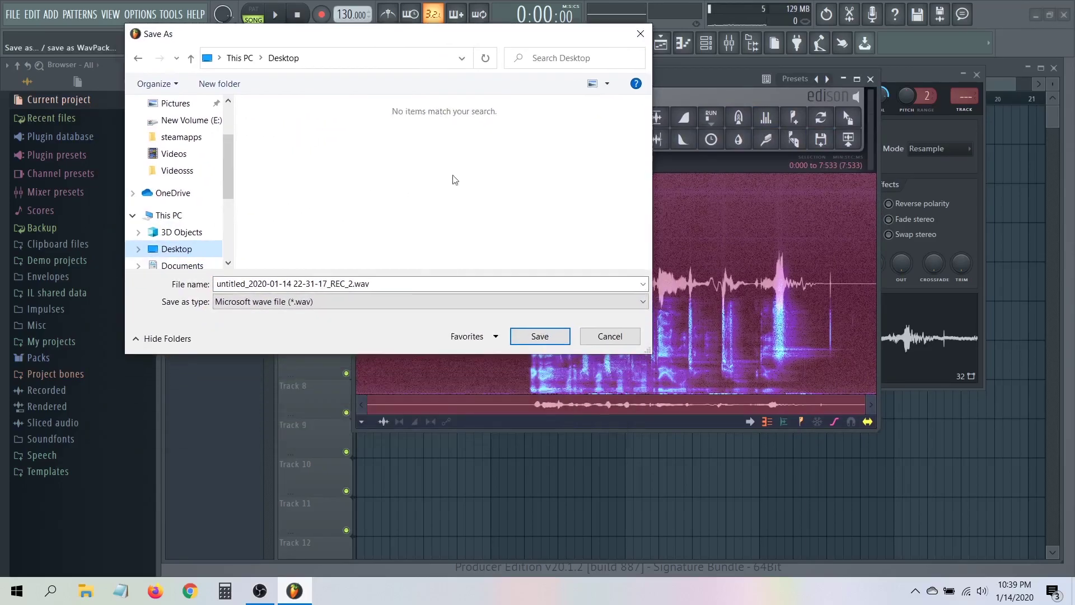
pyautogui.click(539, 336)
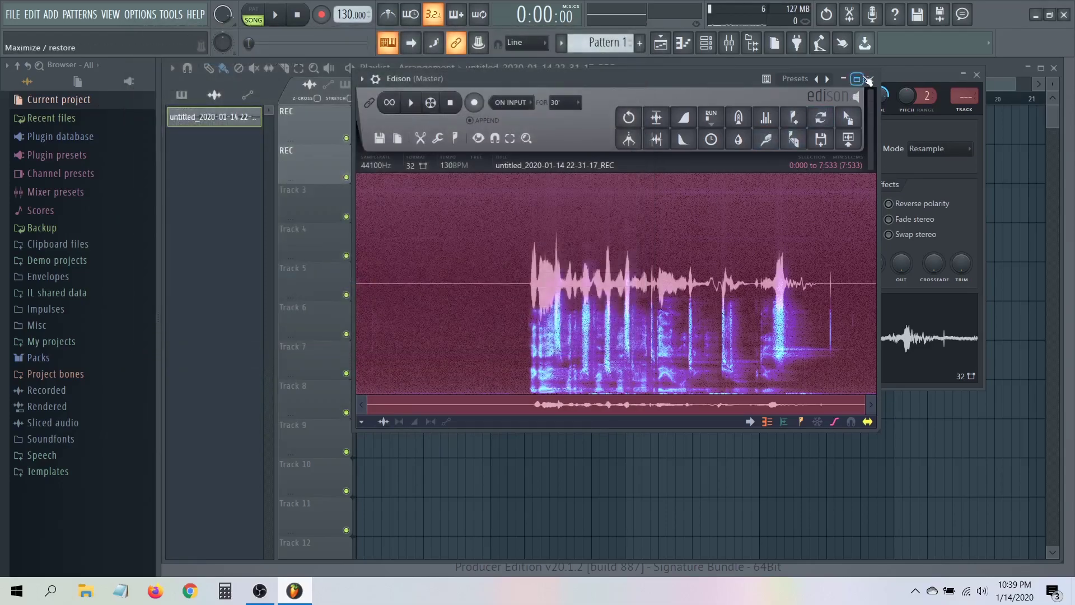
# - Close Edison and the sample settings window, then show the desktop
pyautogui.click(868, 79)
pyautogui.click(976, 75)
pyautogui.press('super+d')
# - Drag REC_2.wav into the playlist, delete the original REC clip, and move REC_2 to track 1
pyautogui.moveTo(30, 303); pyautogui.dragTo(359, 162)
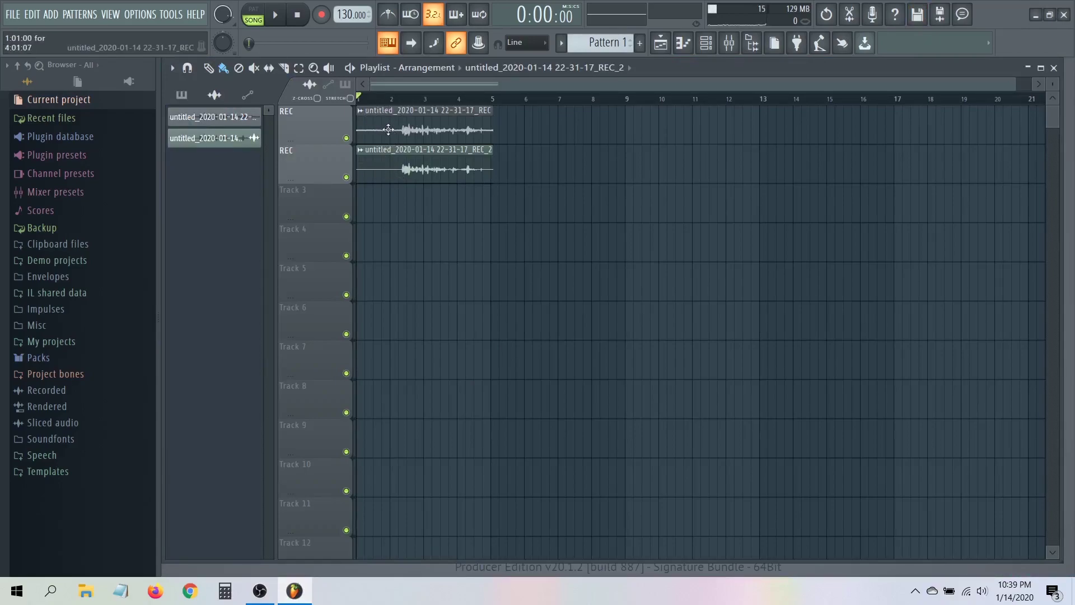
pyautogui.rightClick(388, 129)
pyautogui.moveTo(391, 168); pyautogui.dragTo(390, 130)
# - Play the arrangement briefly, stop it, and minimize FL Studio
pyautogui.click(275, 15)
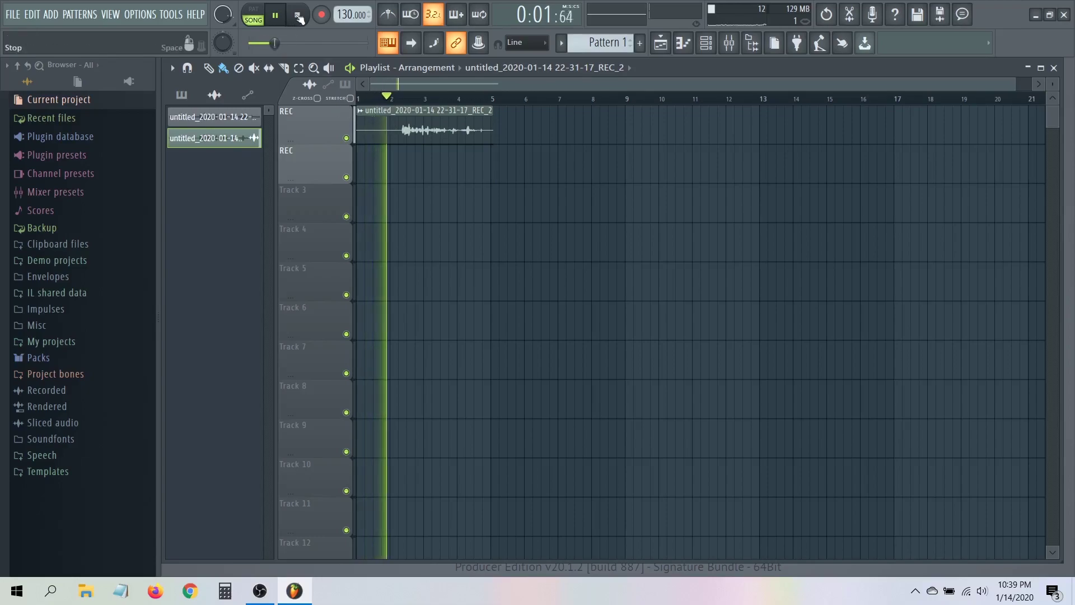
pyautogui.click(298, 14)
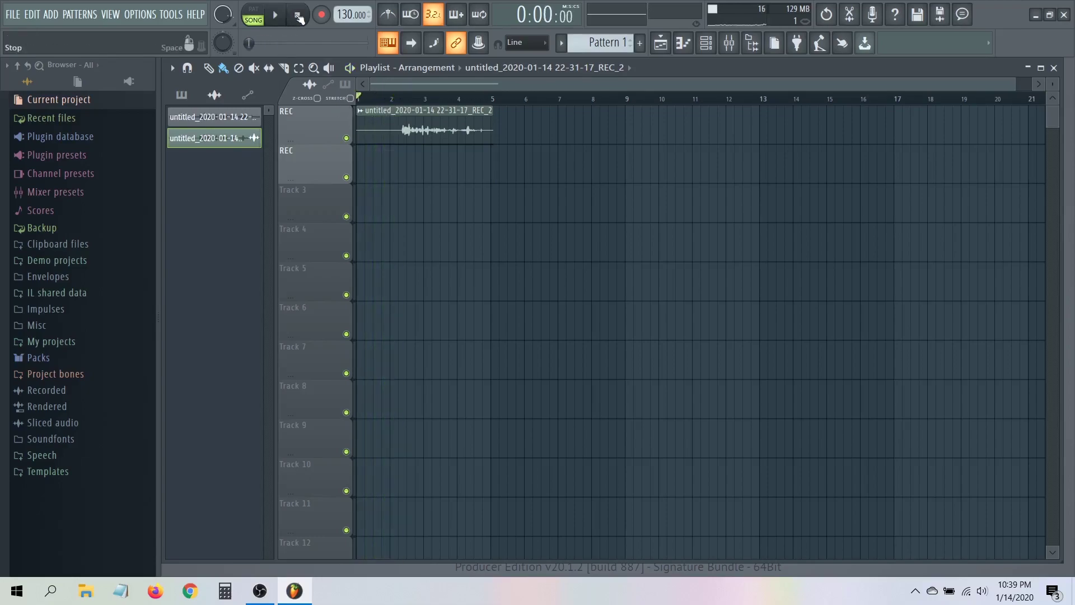
pyautogui.click(1031, 14)
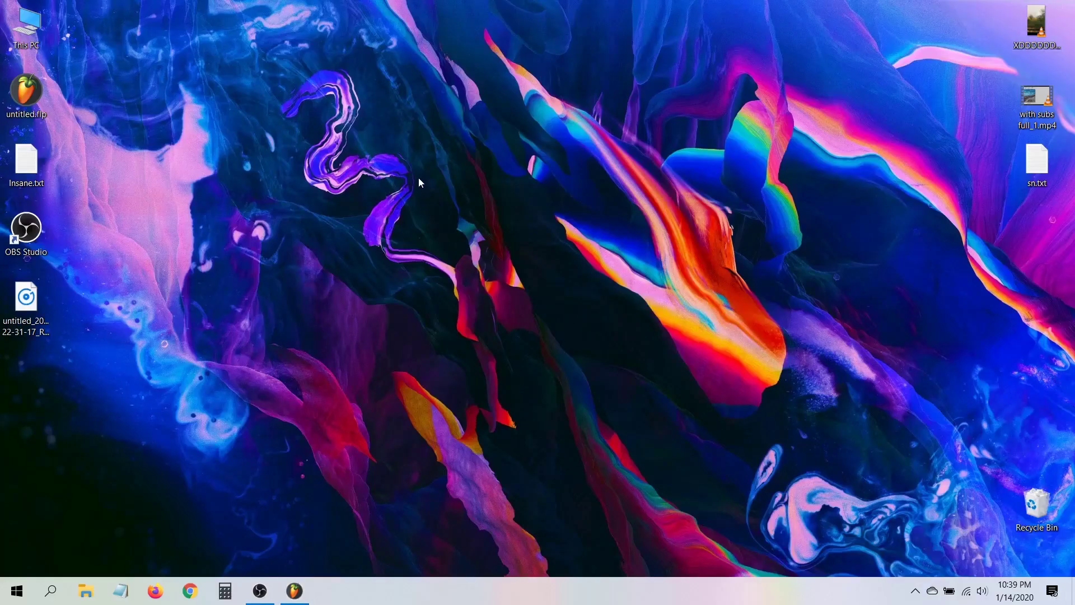